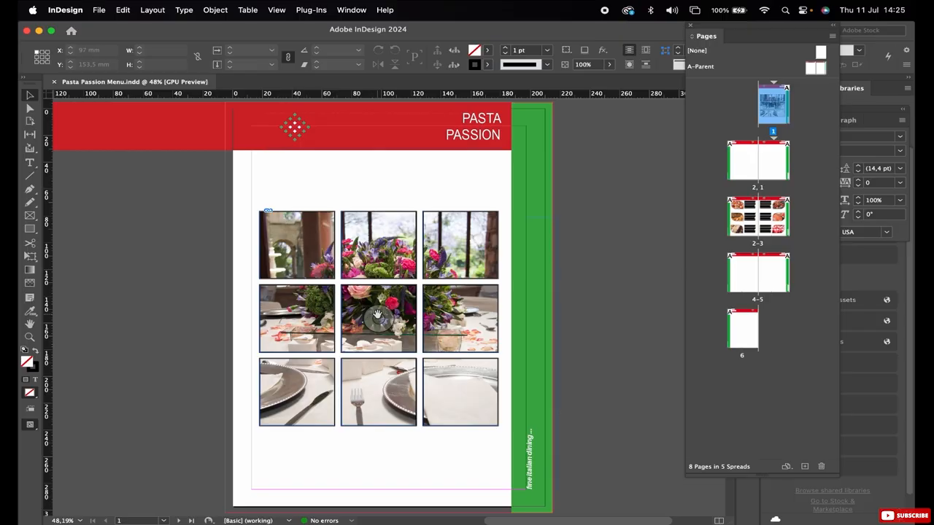
- Replace the cover grid photo with a generated image using the prompt "italian restaurant" and apply the second variation
left_click(374, 314)
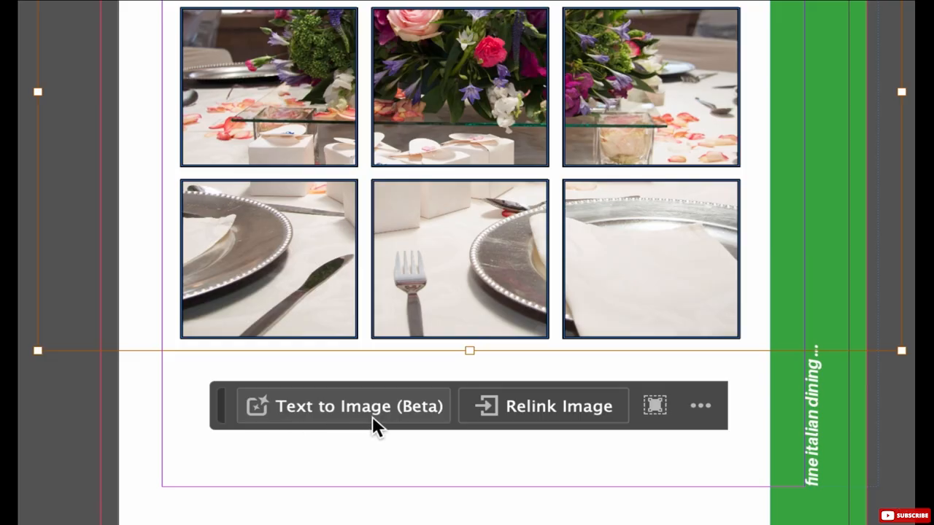
left_click(307, 409)
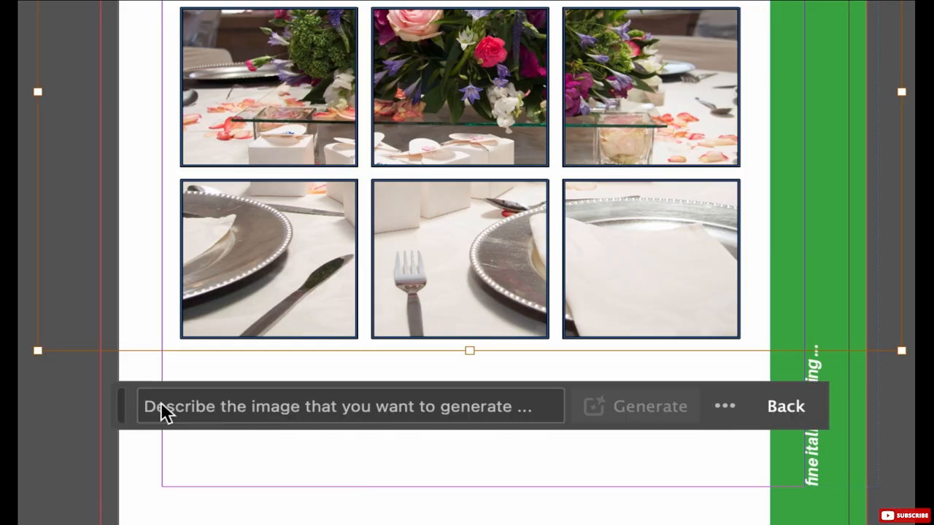
left_click(161, 402)
type("i")
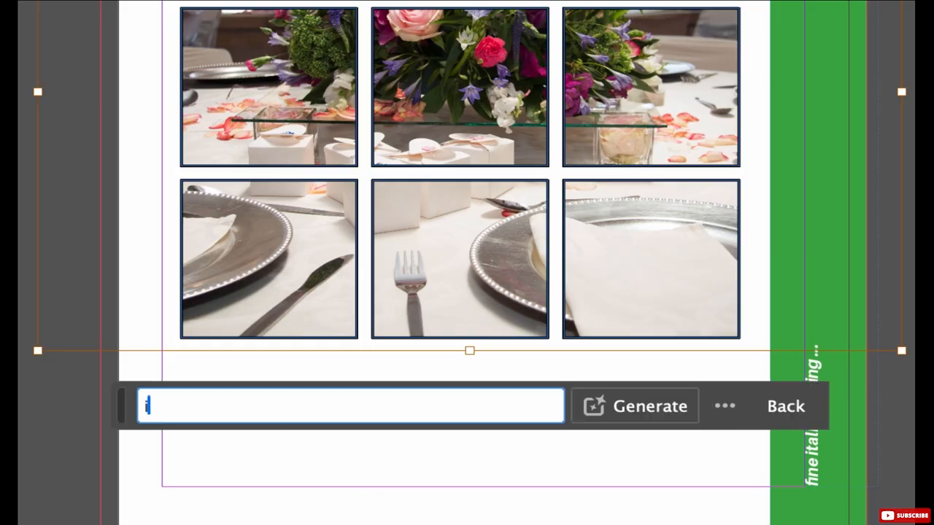
type("talian re")
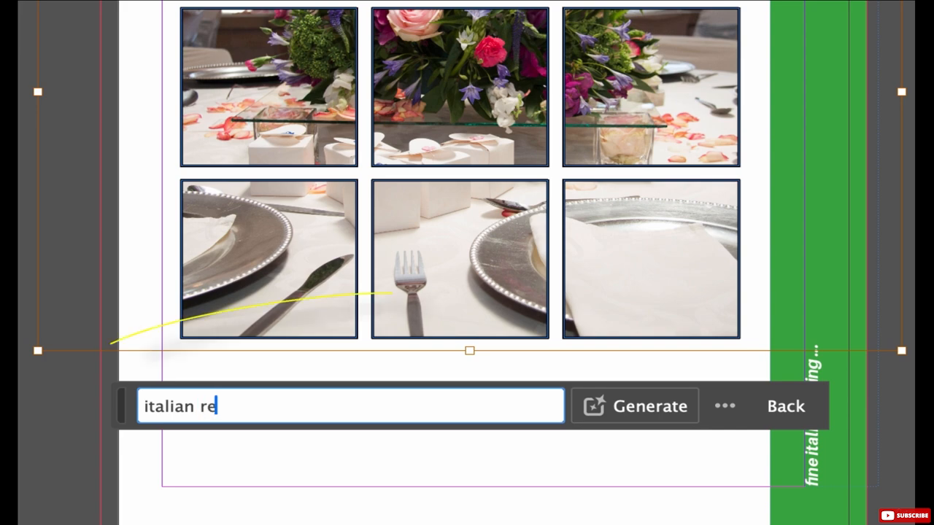
type("staur")
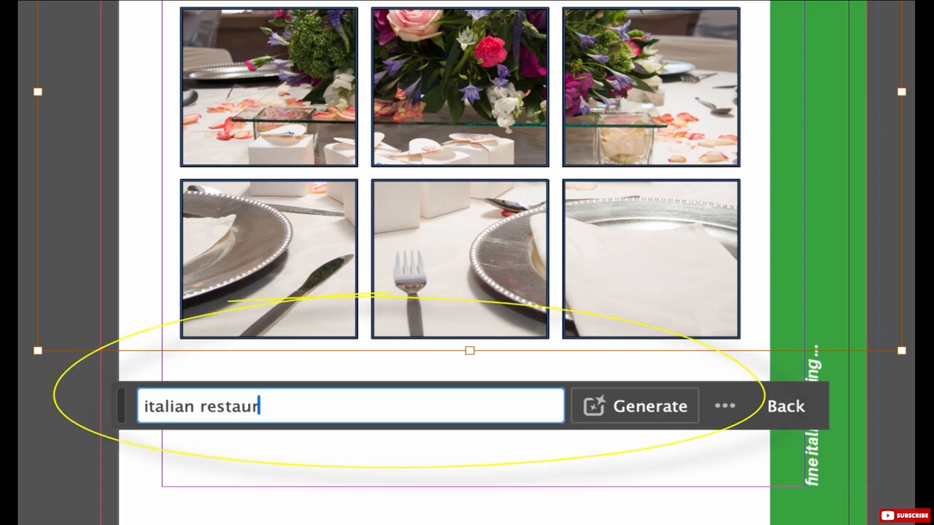
type("ant")
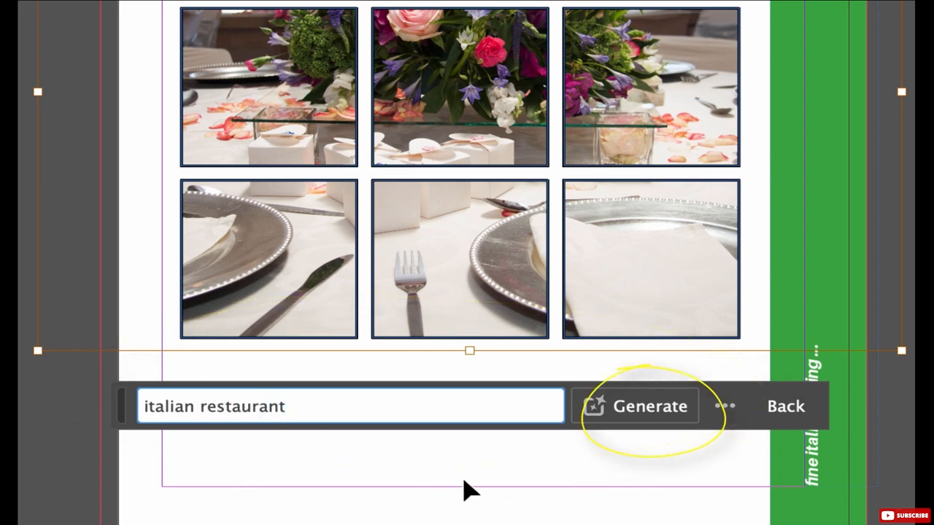
left_click(617, 412)
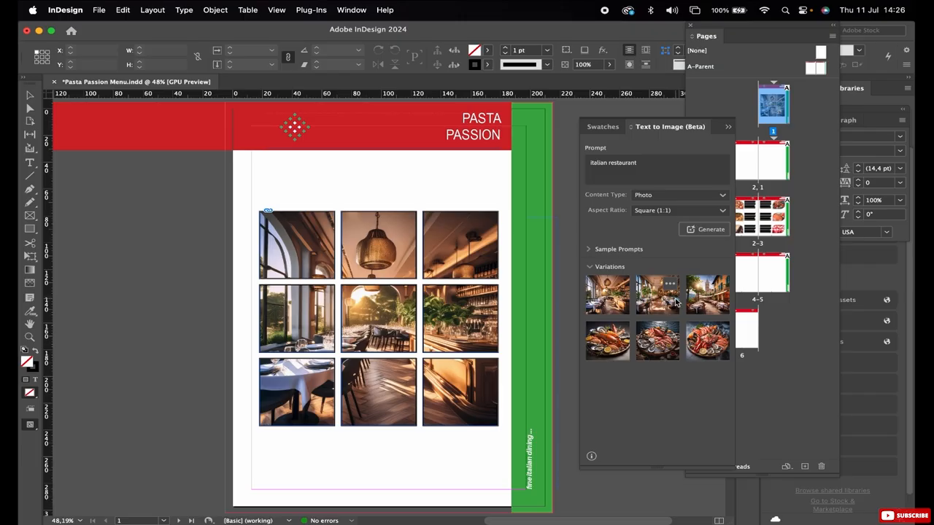
left_click(618, 293)
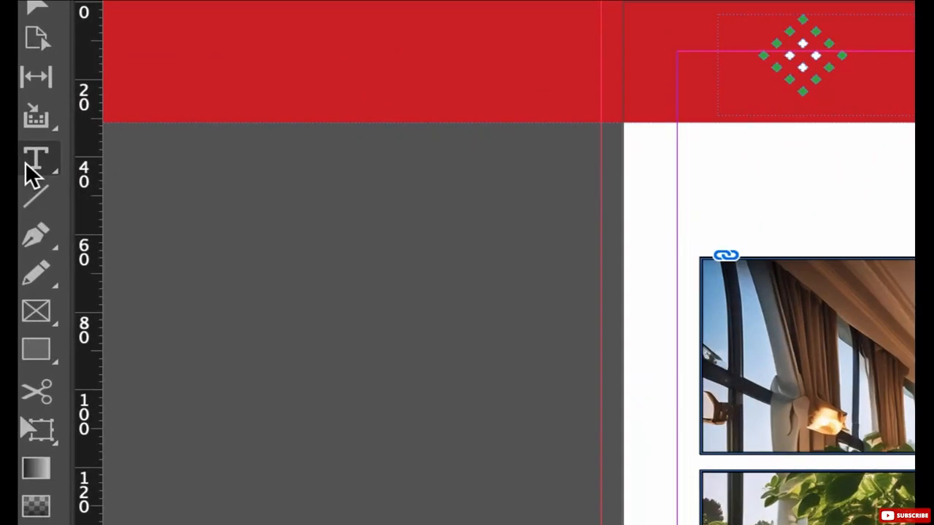
- Create a text frame about 162 mm wide and 23 mm high below the photo grid and enter "WELCOME HOME"
left_click(29, 165)
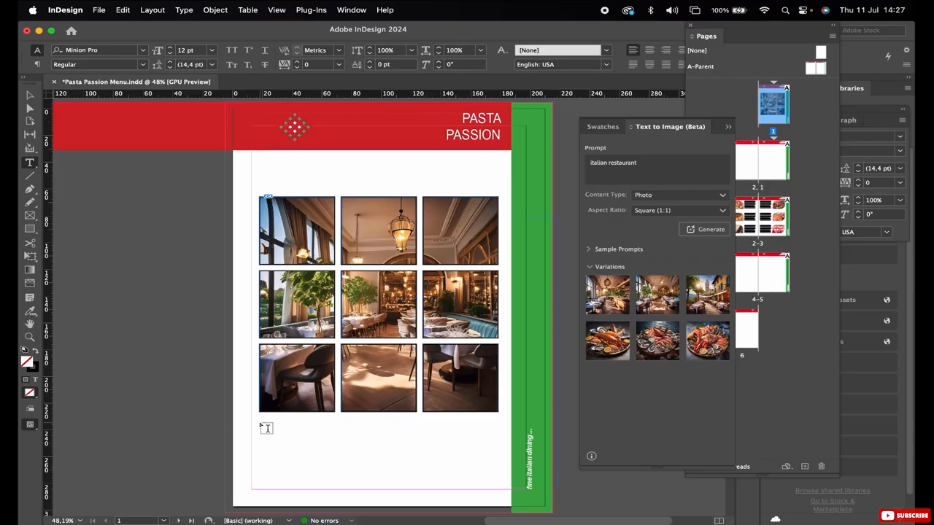
left_click_drag(261, 423, 500, 451)
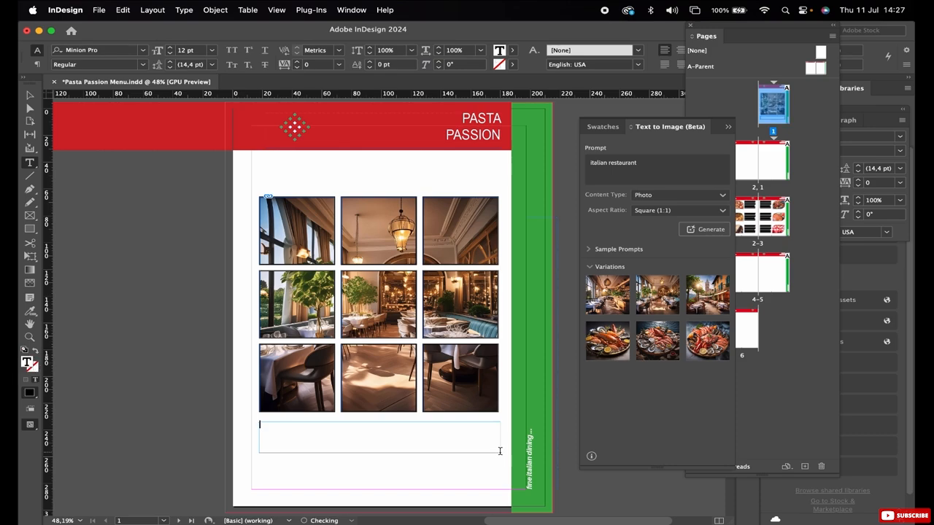
type("We")
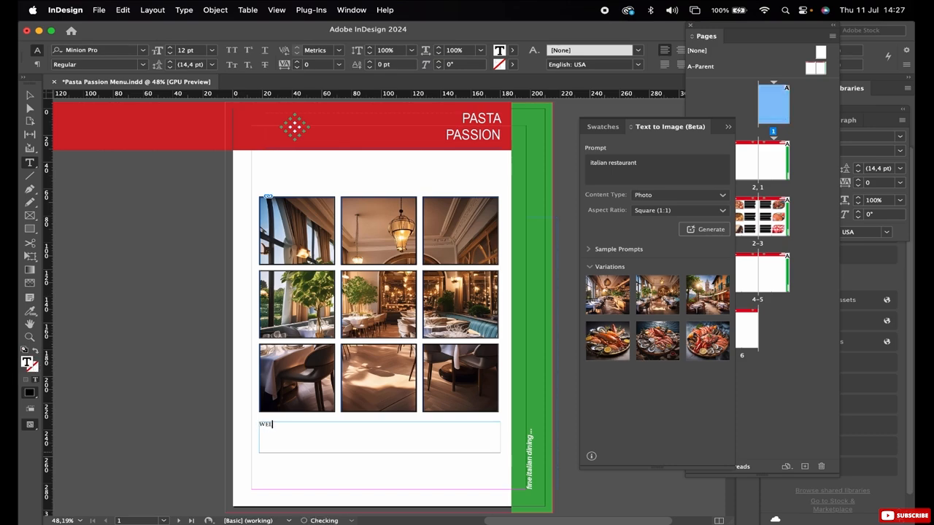
type("LCOME HOME")
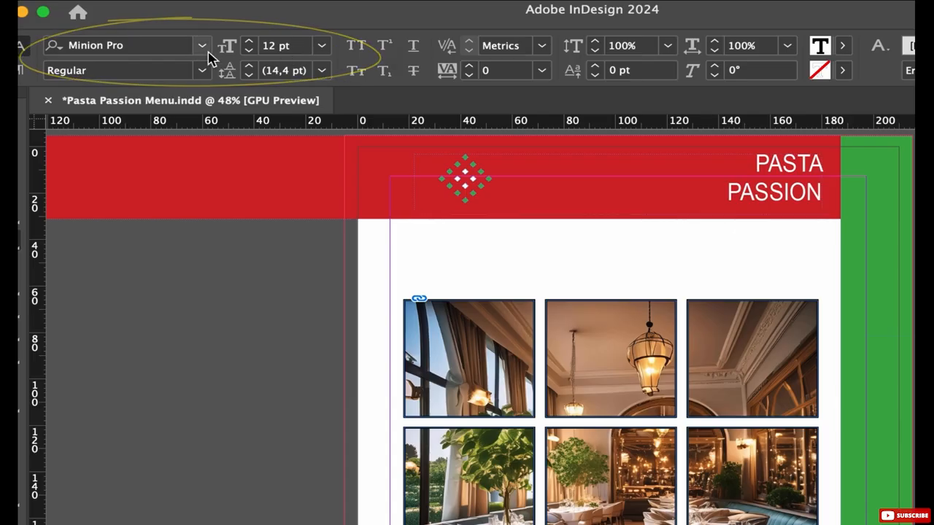
key("Escape")
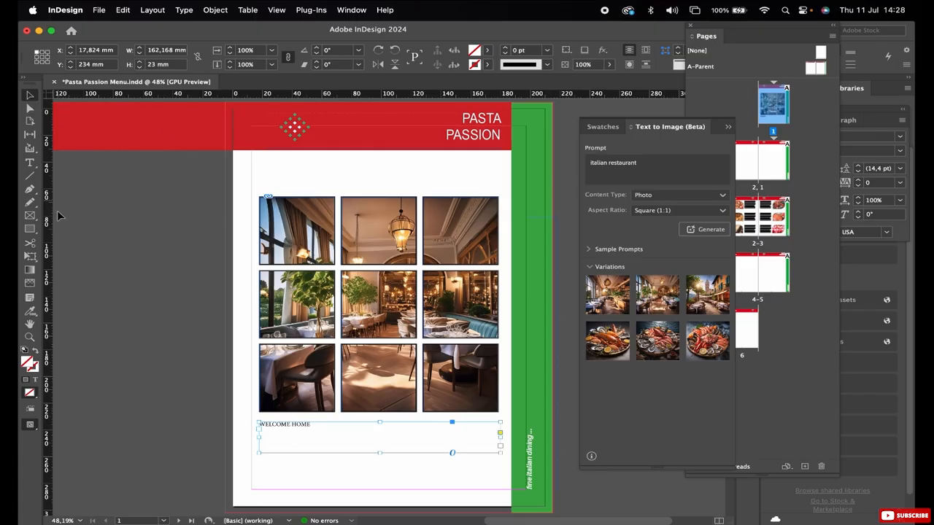
- Change the font of the WELCOME HOME text frame to Menlo Regular
left_click(30, 163)
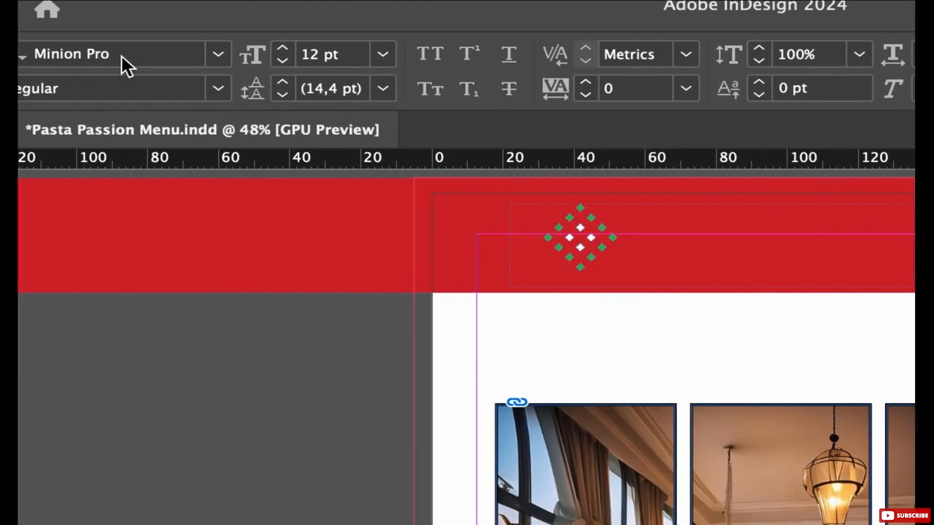
left_click(95, 55)
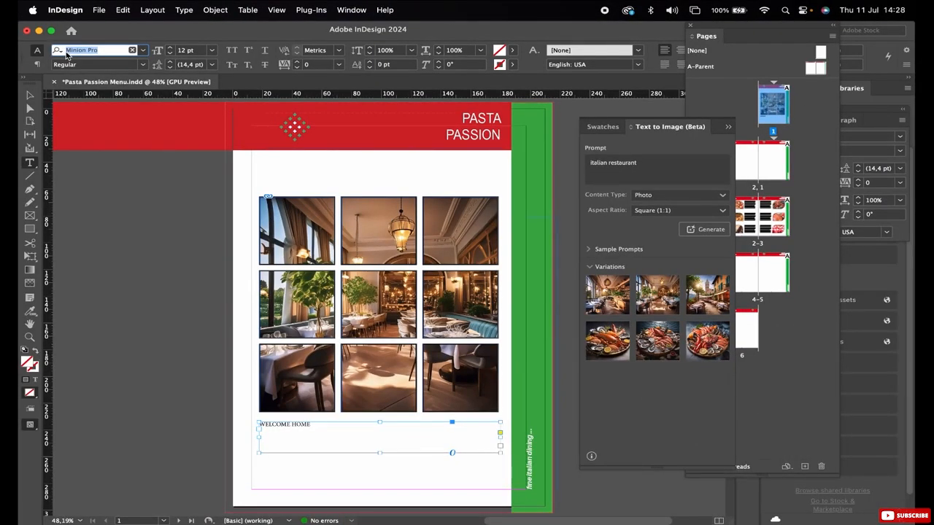
type("Monaco")
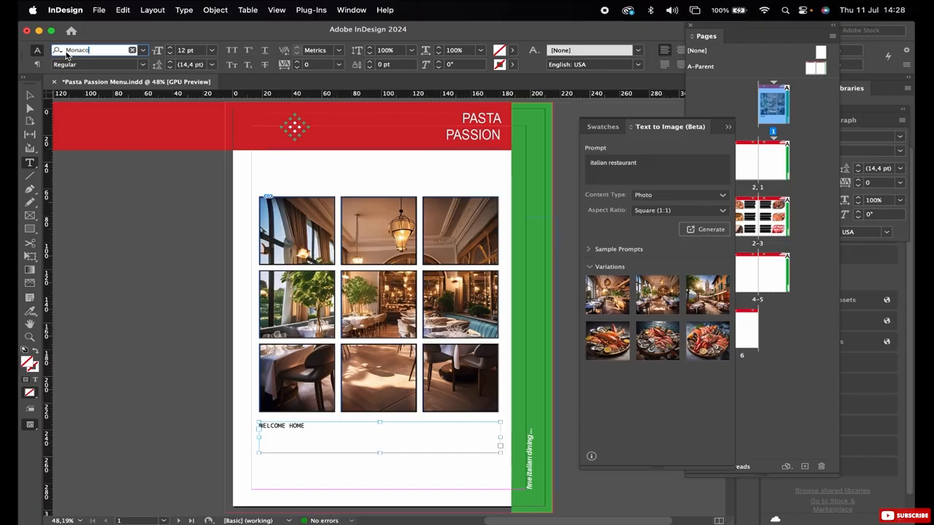
key("Down")
key("Down")
key("Down")
key("Up")
key("Up")
key("Up")
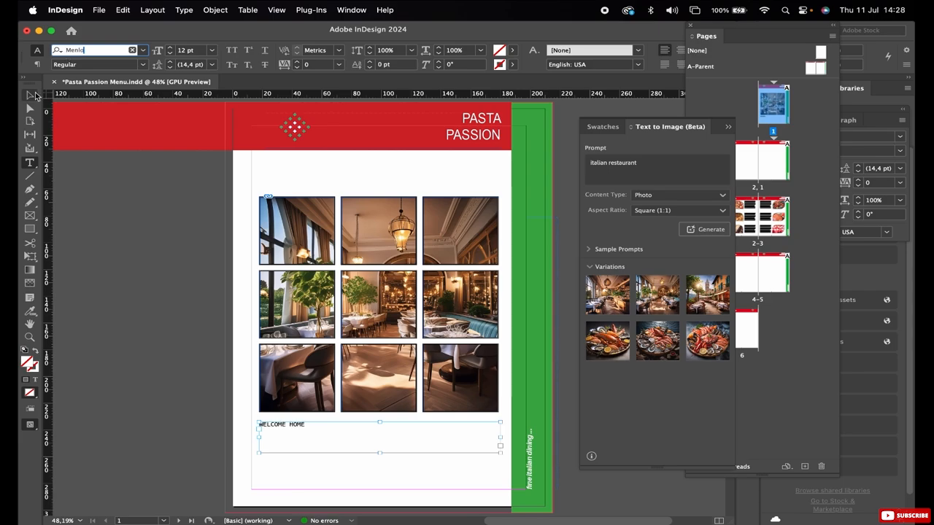
left_click(30, 95)
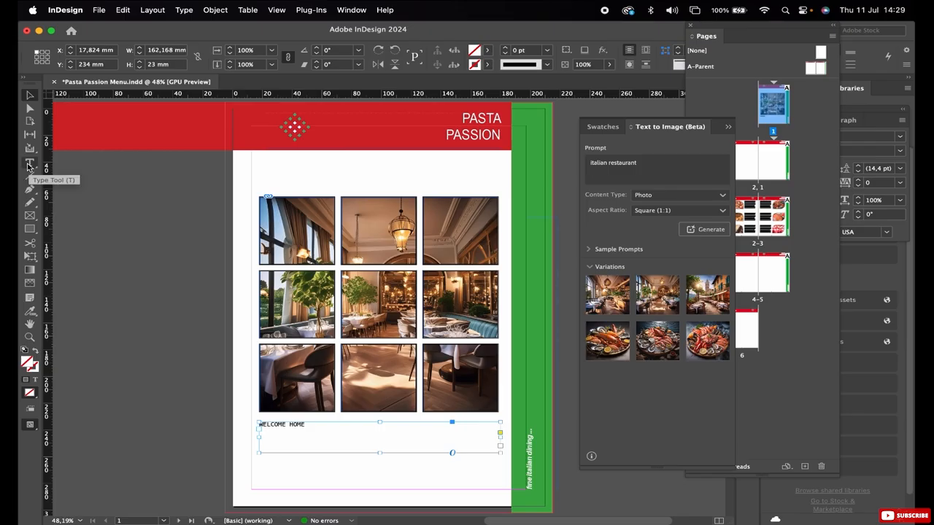
- Show the Character settings and enlarge the WELCOME HOME text beyond 30 pt until it spans about two thirds of its frame
left_click(358, 11)
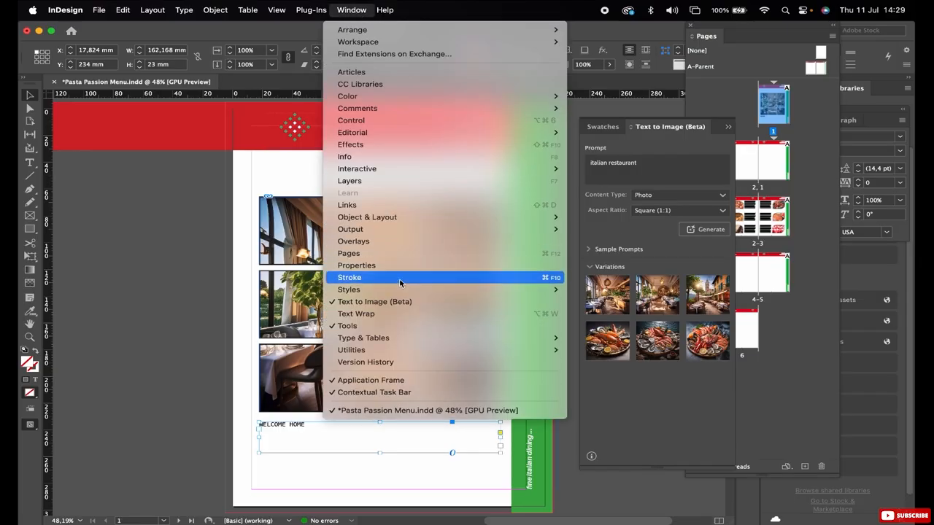
mouse_move(470, 339)
left_click(590, 338)
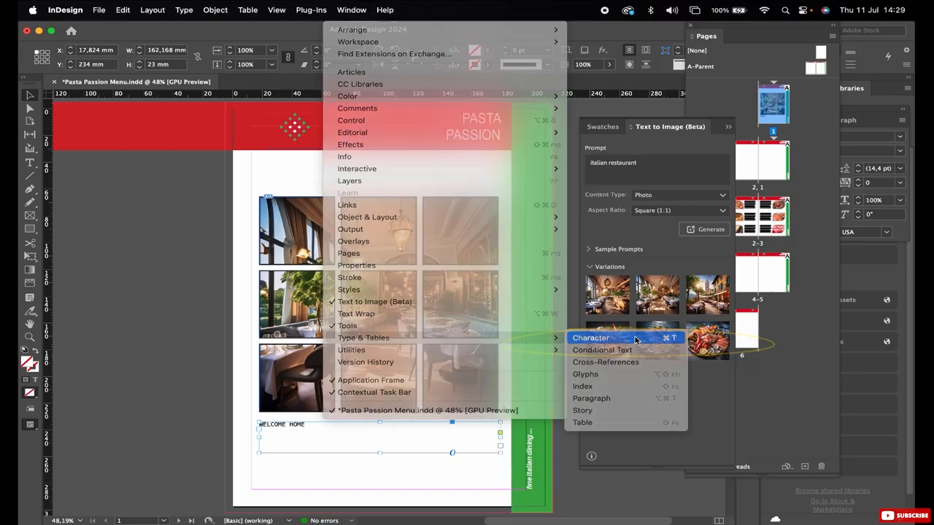
left_click(814, 168)
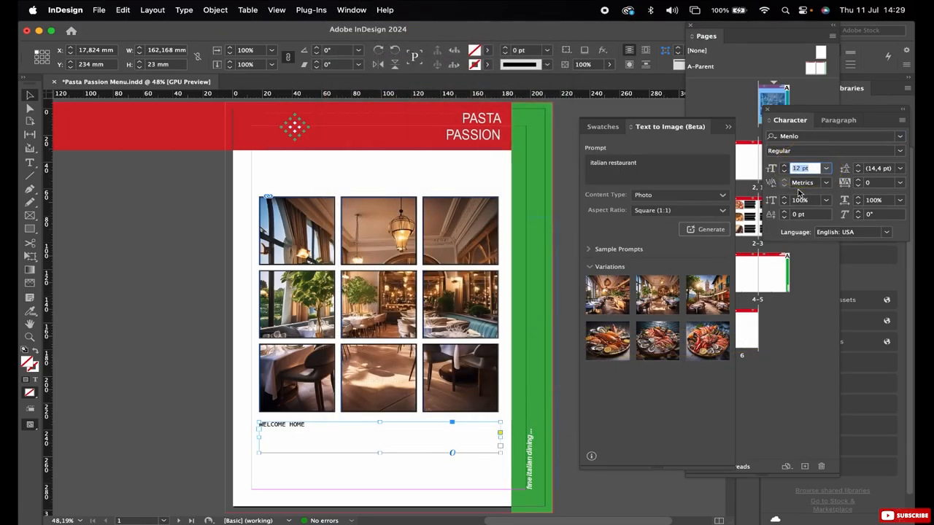
type("16")
key("Return")
key("Up")
key("Up")
key("Up")
key("Up")
key("Up")
key("Up")
key("Up")
key("Up")
key("Up")
key("Up")
key("Up")
key("Up")
key("Up")
key("Up")
key("Up")
key("Up")
key("Up")
key("Up")
key("Up")
key("Up")
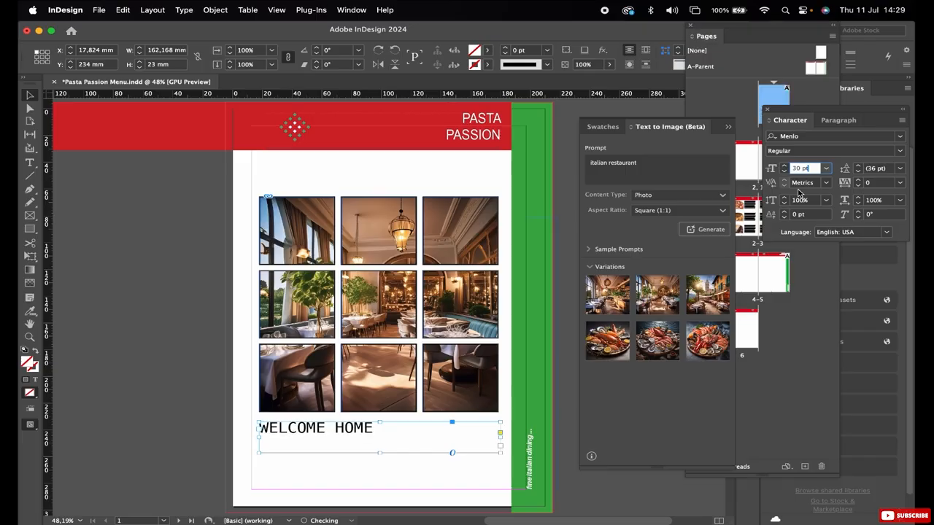
key("Up")
key("Up")
key("Up")
key("Up")
key("Up")
key("Up")
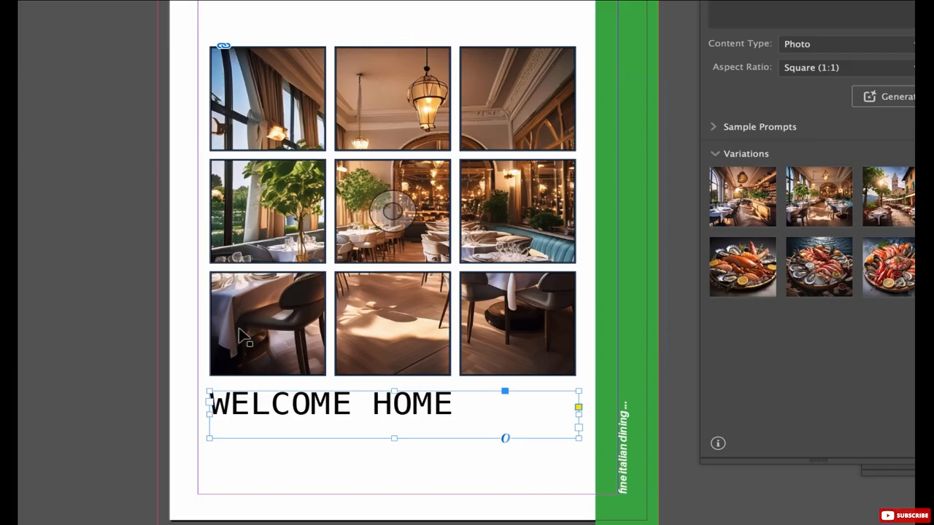
- Reposition the WELCOME HOME text frame slightly lower and further right beneath the photo grid
left_click(115, 336)
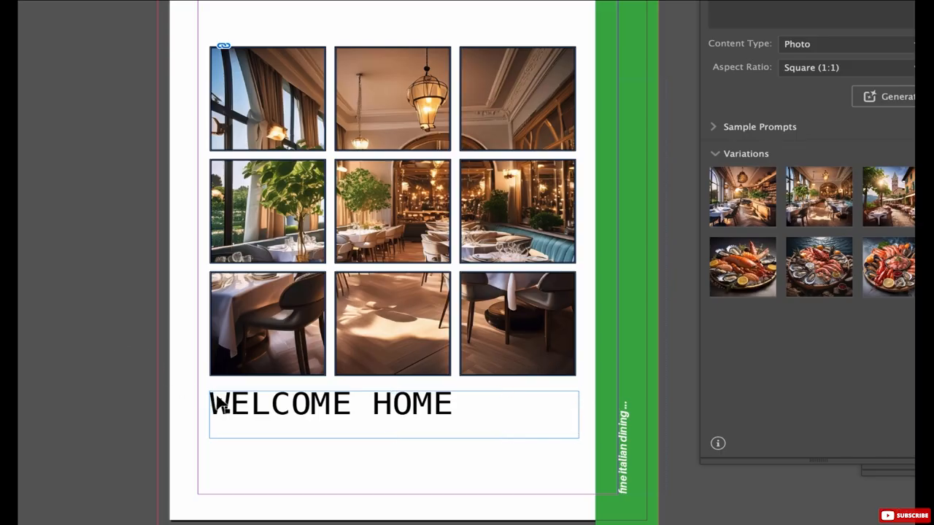
left_click_drag(245, 406, 333, 414)
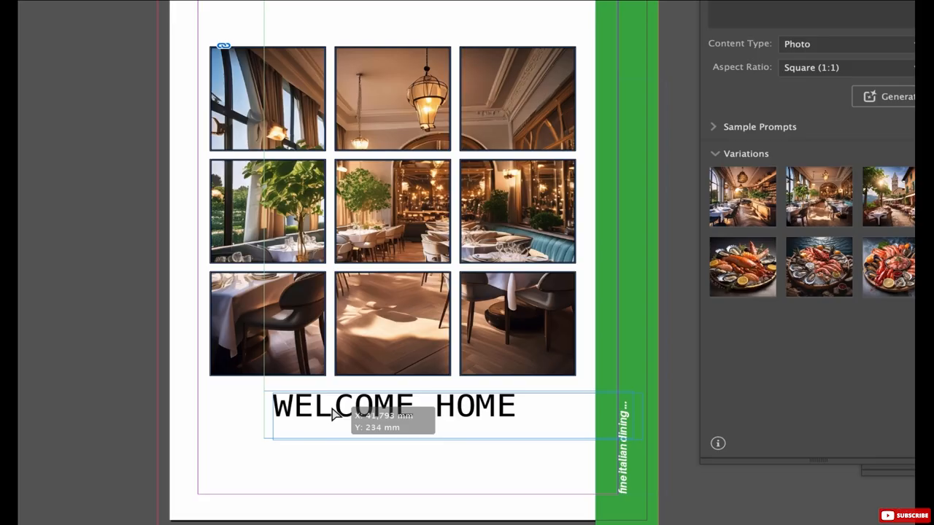
left_click_drag(333, 414, 355, 414)
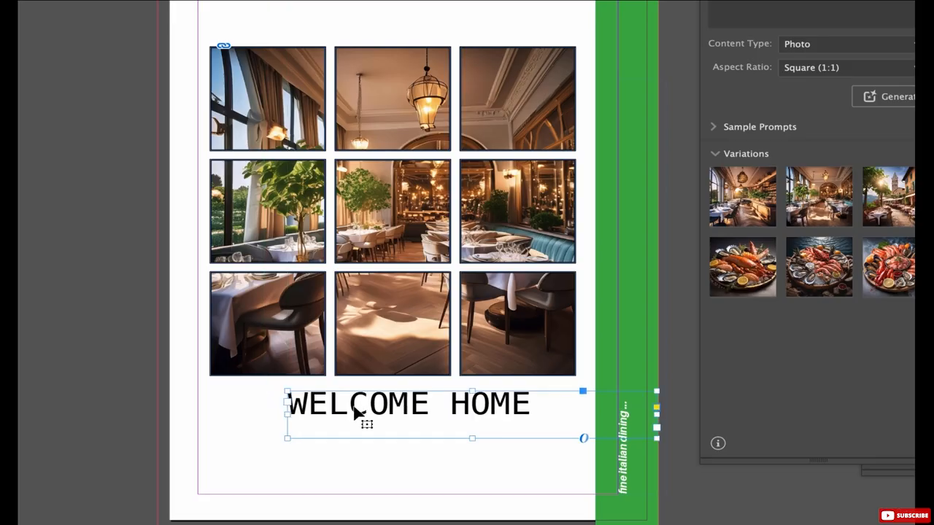
left_click_drag(356, 413, 293, 424)
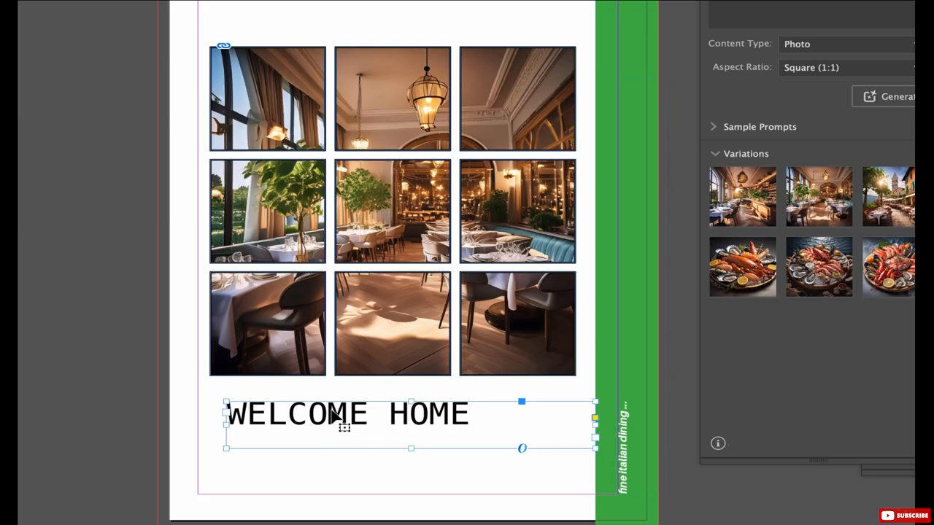
- Fit the WELCOME HOME text frame to its content and center it horizontally beneath the photo grid
right_click(333, 415)
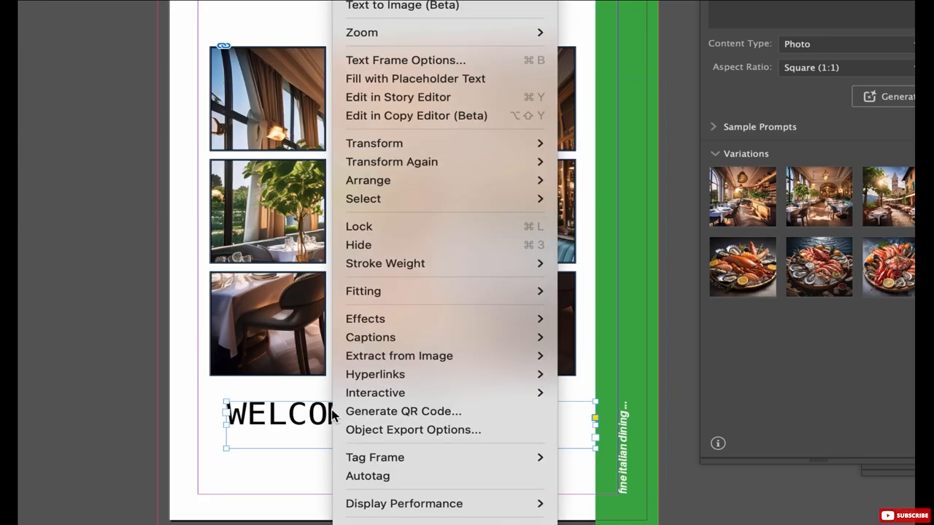
mouse_move(407, 291)
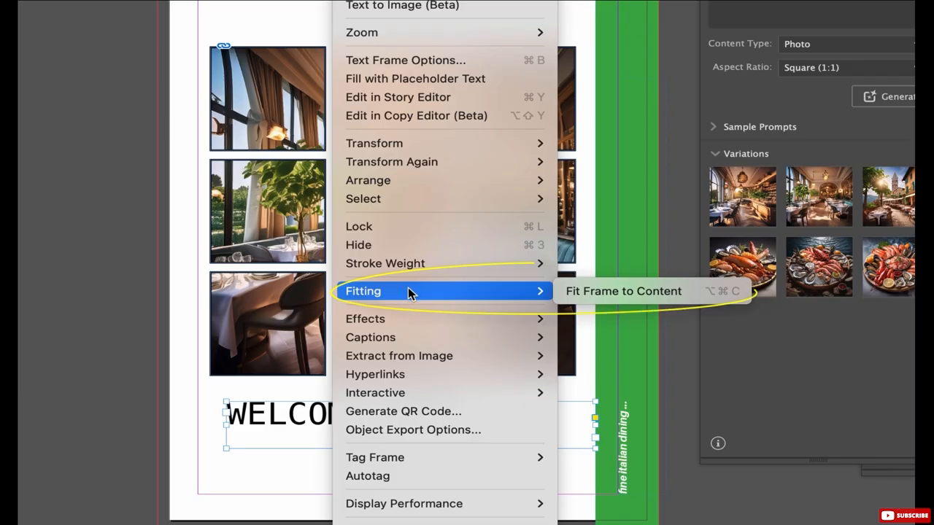
left_click(591, 292)
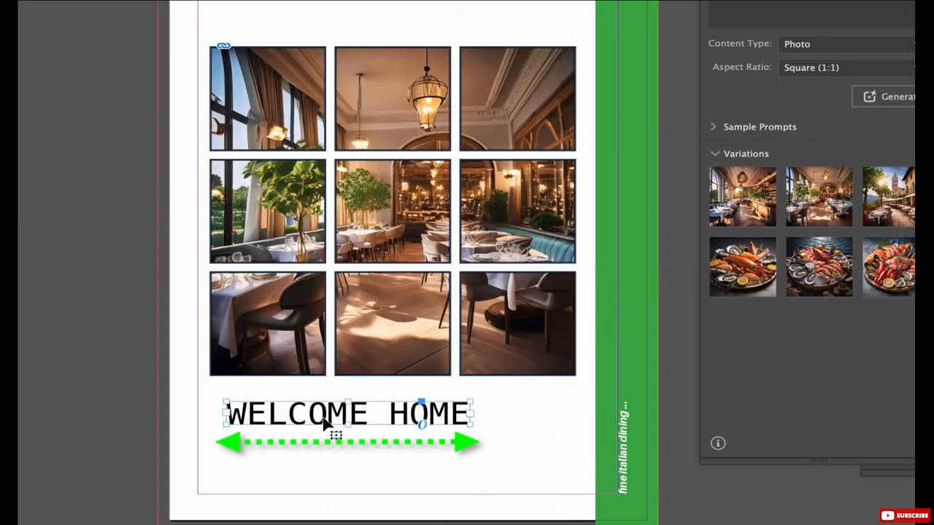
left_click_drag(329, 423, 368, 423)
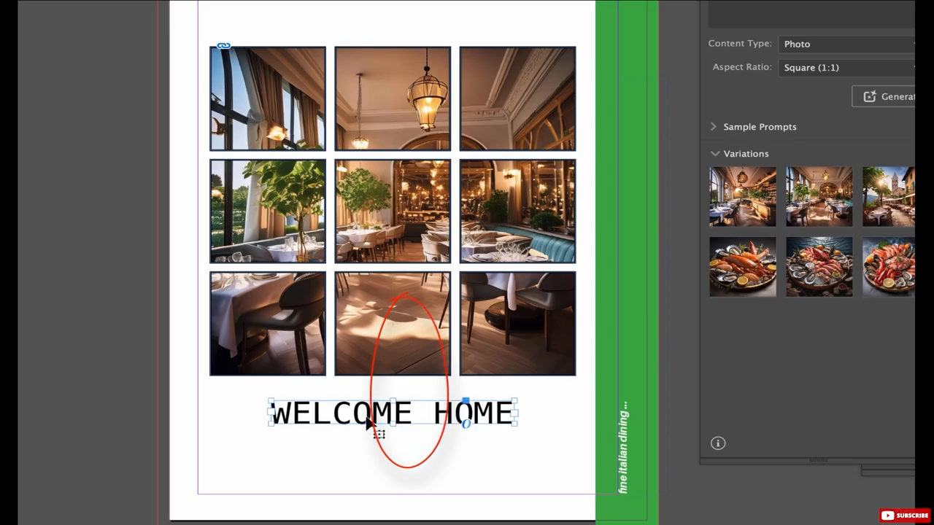